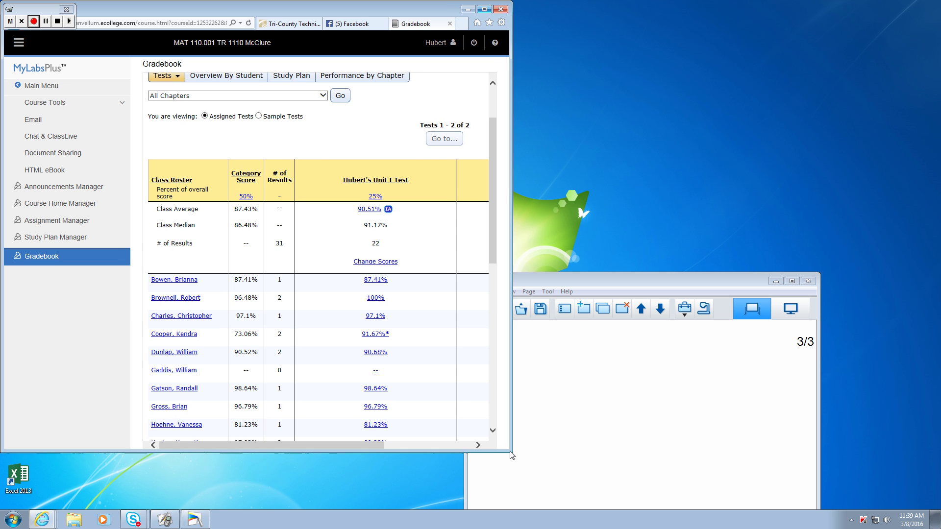
# Step: Examine the class's scores for Hubert's Unit I Test and Unit II Test Chapter 3 in the gradebook
pyautogui.click(472, 459)
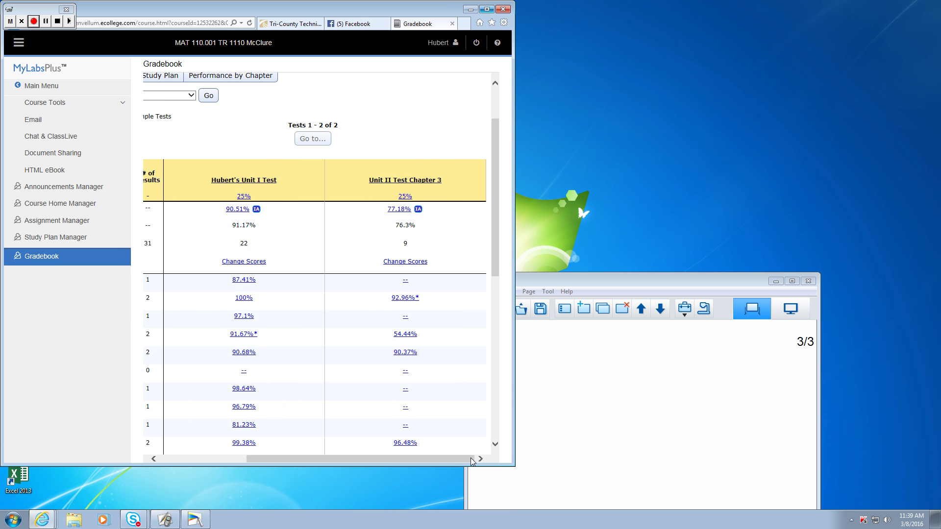
pyautogui.click(495, 445)
pyautogui.click(495, 445)
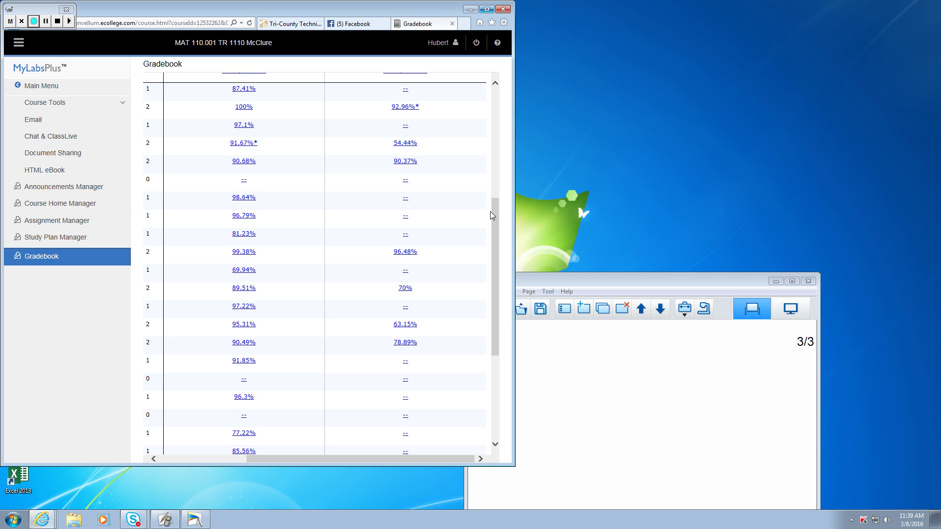
pyautogui.moveTo(495, 211); pyautogui.dragTo(501, 183)
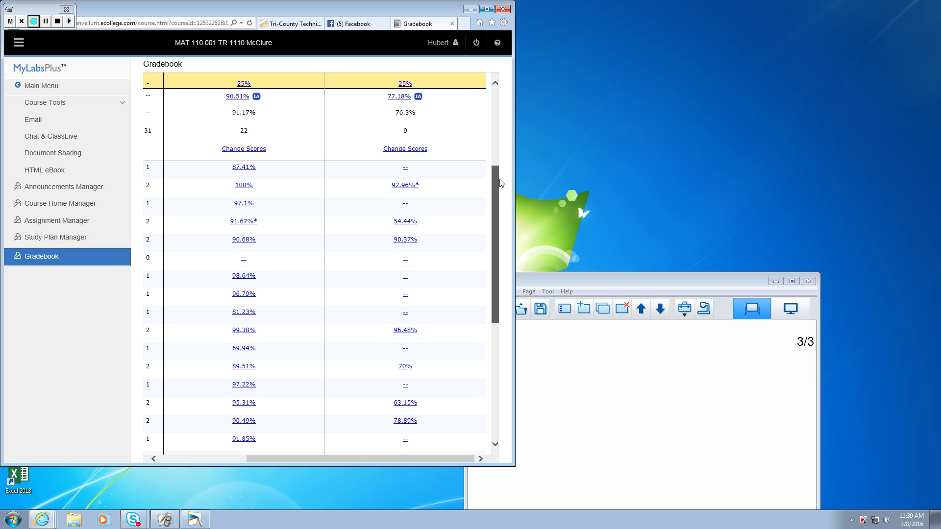
pyautogui.moveTo(501, 184)
pyautogui.mouseDown()
pyautogui.moveTo(480, 300)
pyautogui.moveTo(500, 314)
pyautogui.moveTo(501, 155)
pyautogui.moveTo(496, 172)
pyautogui.mouseUp()
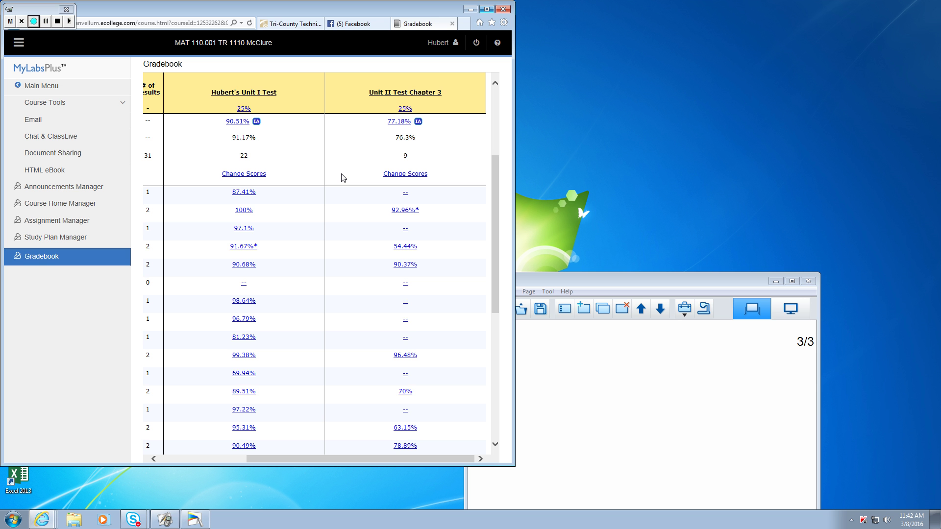
pyautogui.scroll(-2, 339, 323)
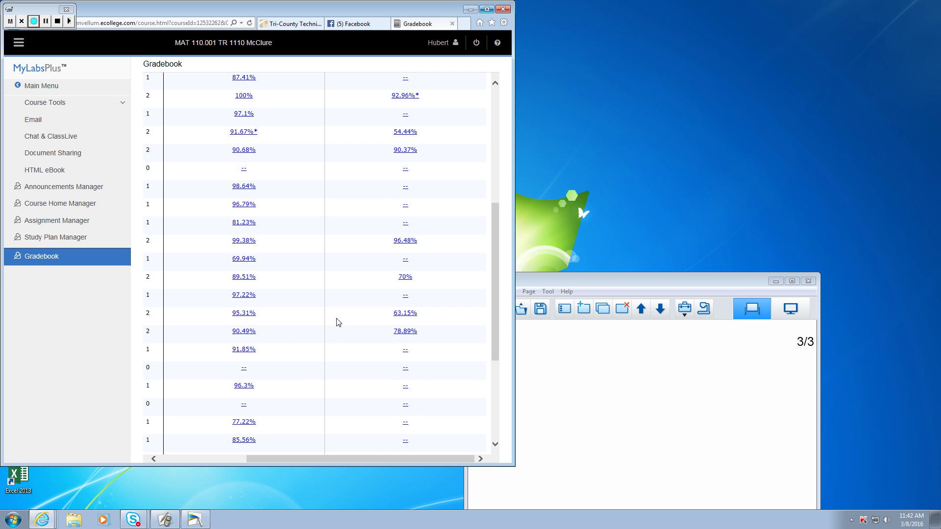
pyautogui.scroll(-3, 338, 323)
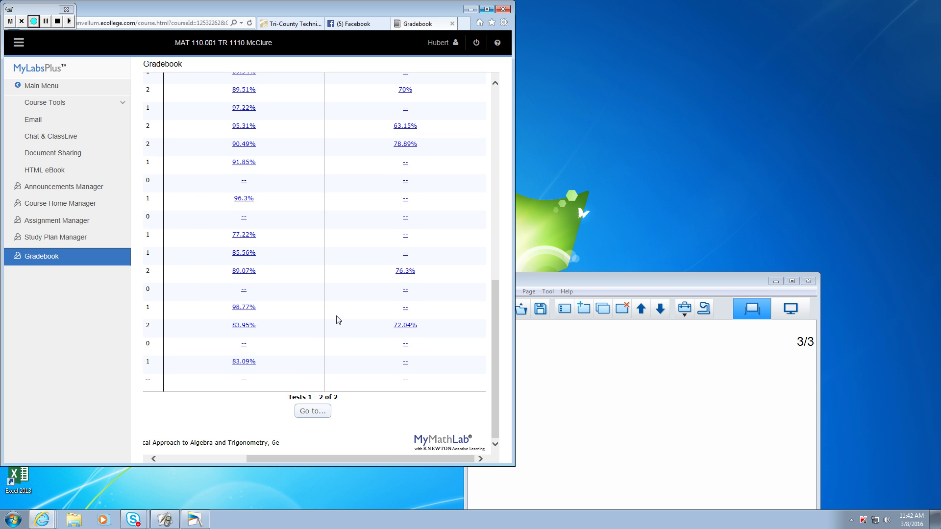
pyautogui.scroll(5, 343, 365)
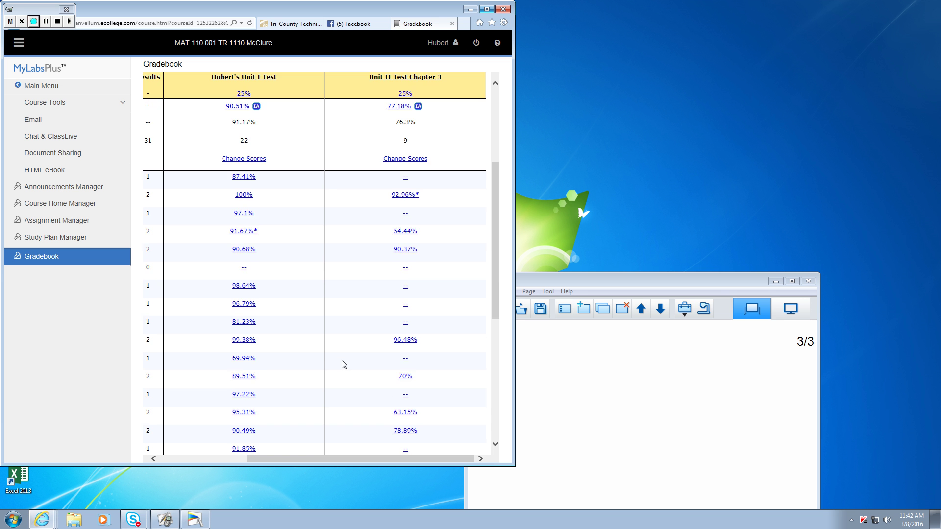
pyautogui.scroll(3, 344, 365)
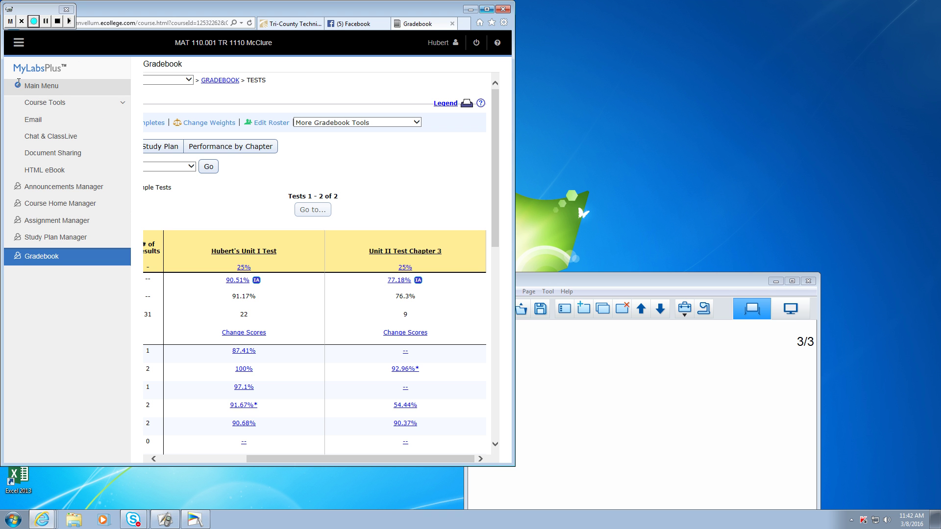
# Step: Leave the gradebook's test view and open Change Due Dates & Assign Status for the course assignments in a maximized browser window
pyautogui.click(220, 81)
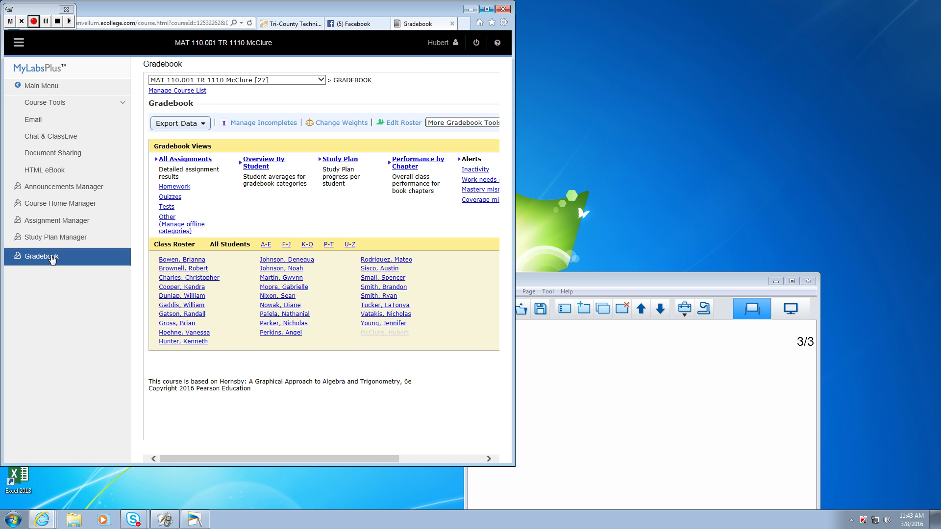
pyautogui.click(53, 224)
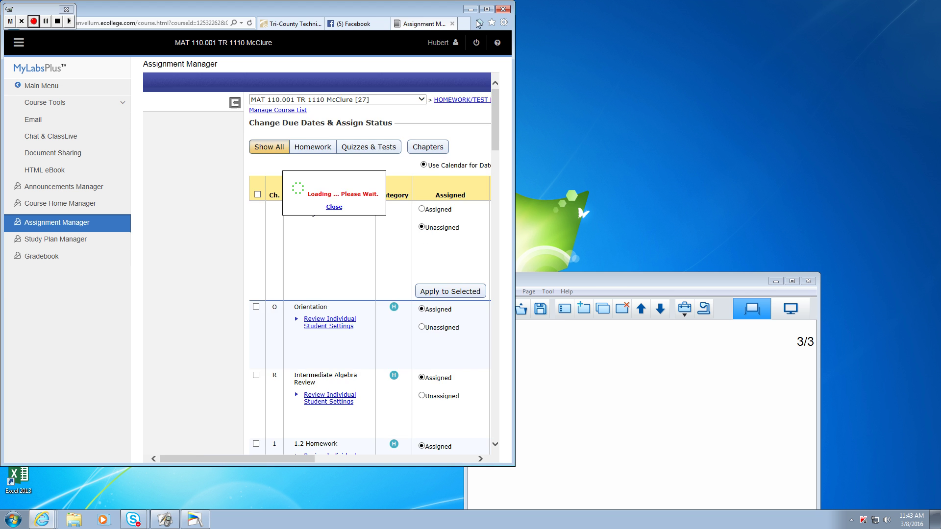
pyautogui.press('super+Up')
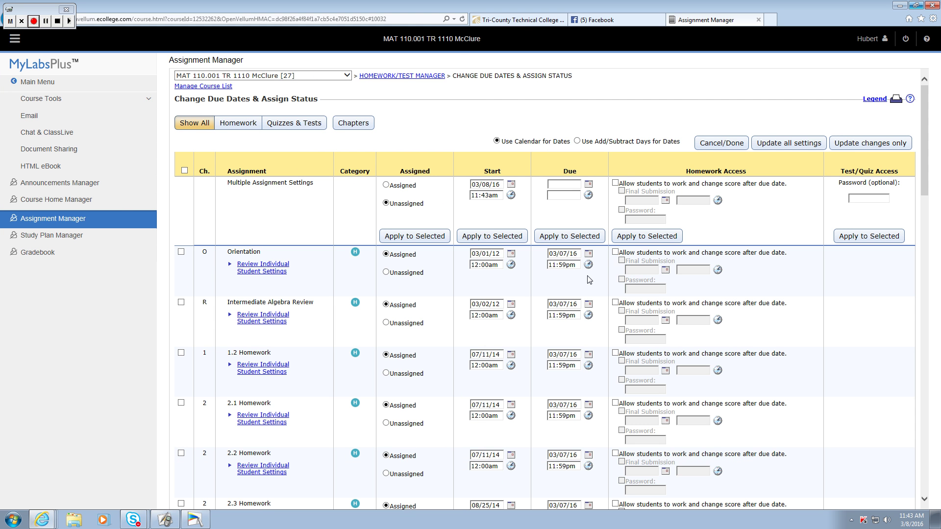
# Step: Select the 3.2, 3.3, 3.4, 3.5 and 3.6 Homework assignments for a shared settings change
pyautogui.scroll(-8, 589, 280)
pyautogui.scroll(-4, 589, 280)
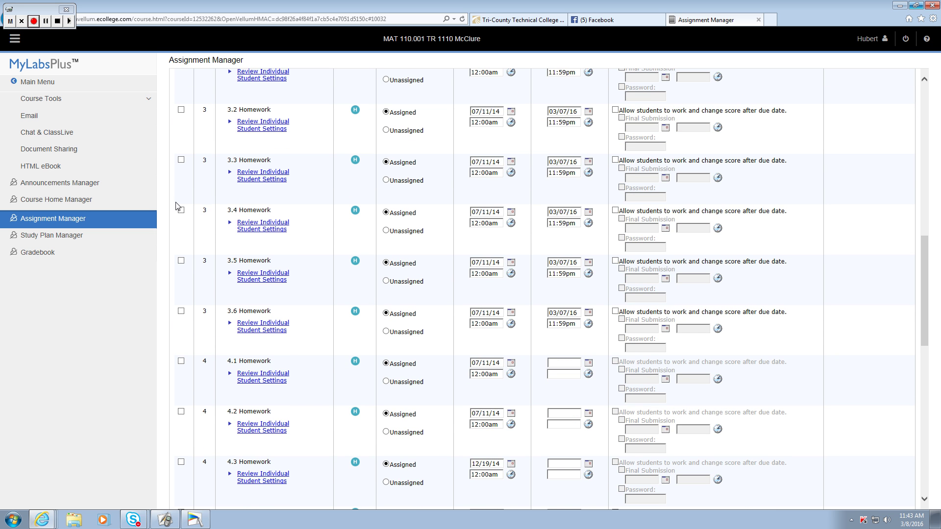
pyautogui.click(181, 312)
pyautogui.click(181, 260)
pyautogui.click(181, 210)
pyautogui.click(182, 109)
pyautogui.click(181, 160)
# Step: Add the 3.1, 2.6, 2.5 and 2.3 Homework assignments to the selection
pyautogui.scroll(4, 279, 178)
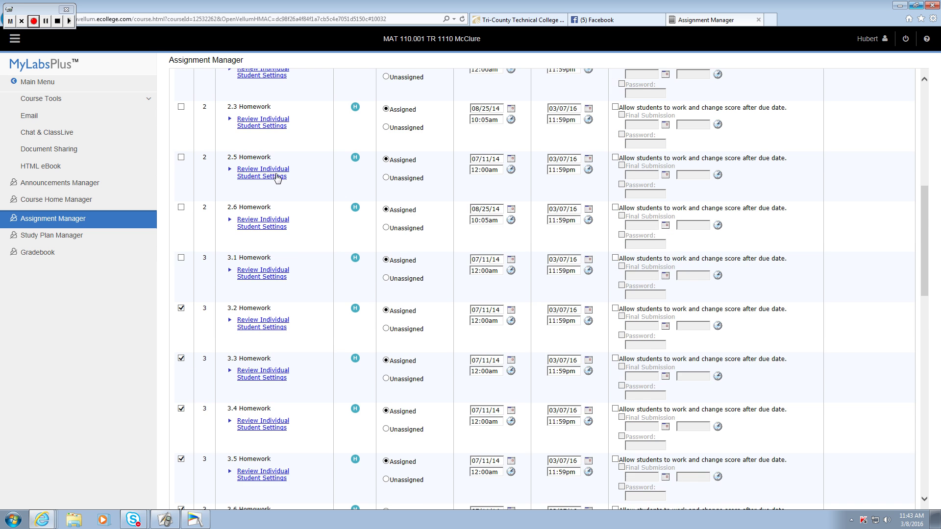
pyautogui.click(181, 258)
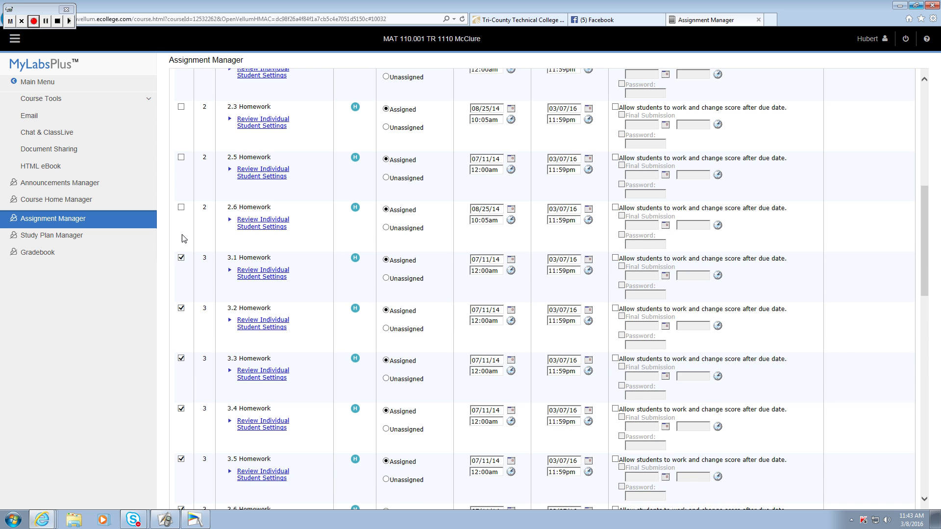
pyautogui.click(182, 208)
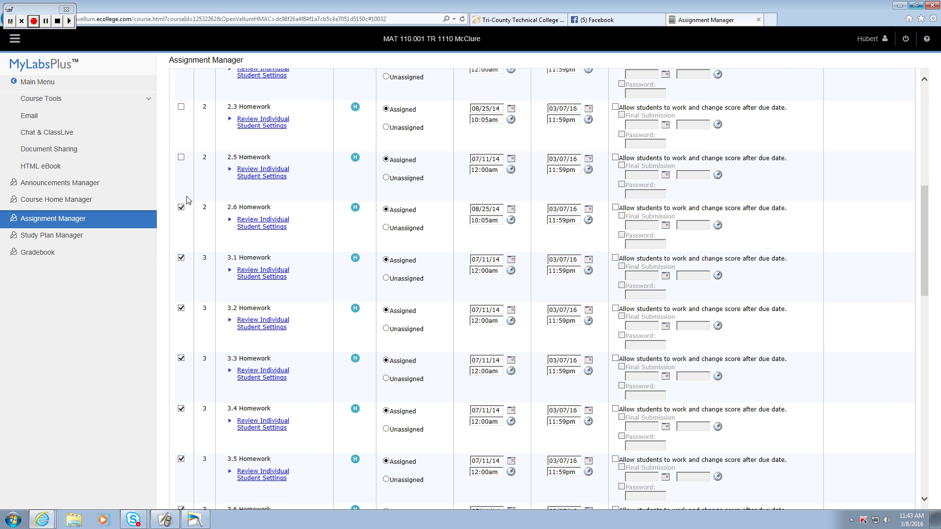
pyautogui.click(181, 157)
pyautogui.click(181, 107)
# Step: Add the 2.2, 2.1 and 1.2 Homework, Intermediate Algebra Review and Orientation assignments to the selection
pyautogui.scroll(3, 183, 108)
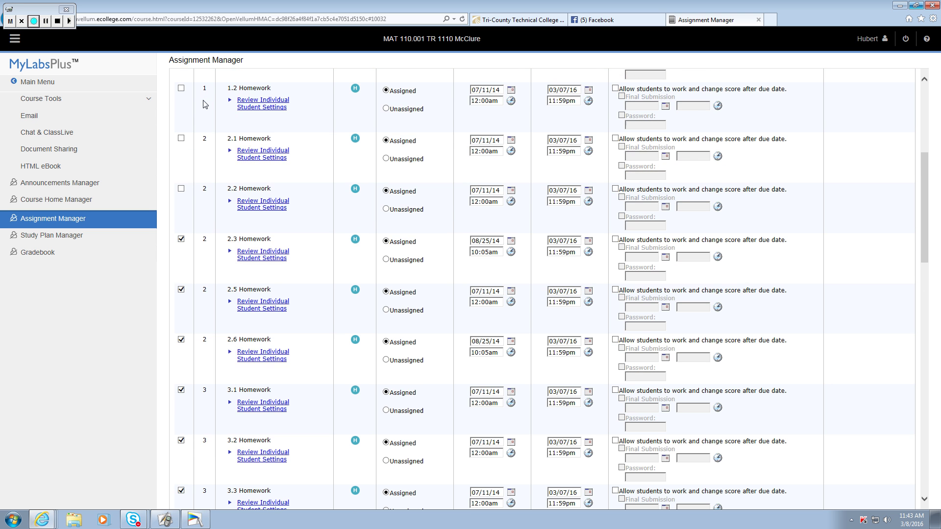
pyautogui.click(182, 189)
pyautogui.click(181, 139)
pyautogui.click(182, 89)
pyautogui.scroll(5, 230, 123)
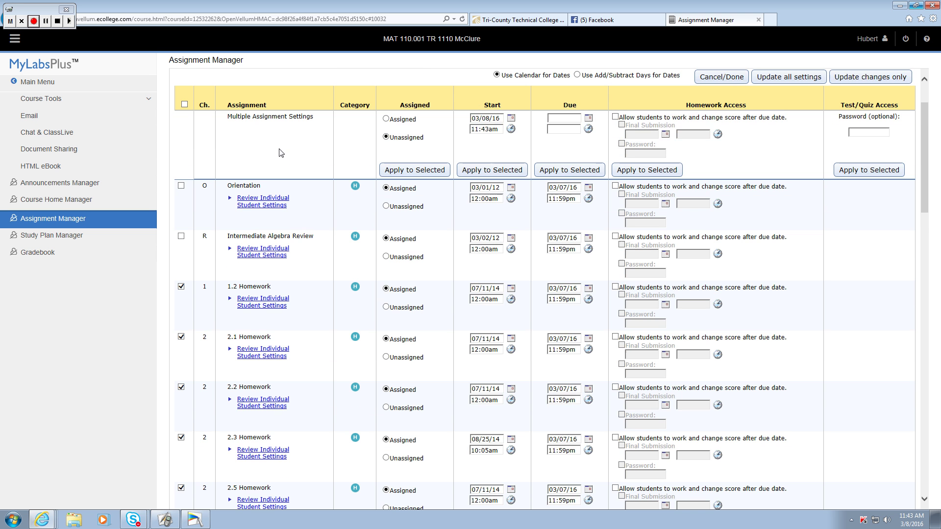
pyautogui.click(182, 237)
pyautogui.click(181, 185)
# Step: Set the due date of all selected assignments to 3/14/16 at 11:59 PM and save only the changes
pyautogui.scroll(-2, 573, 150)
pyautogui.scroll(3, 574, 150)
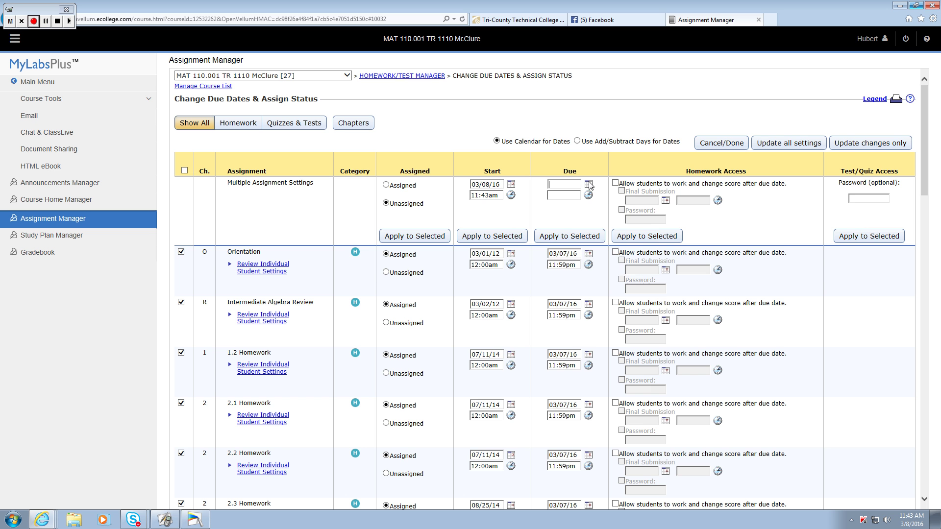
pyautogui.click(589, 184)
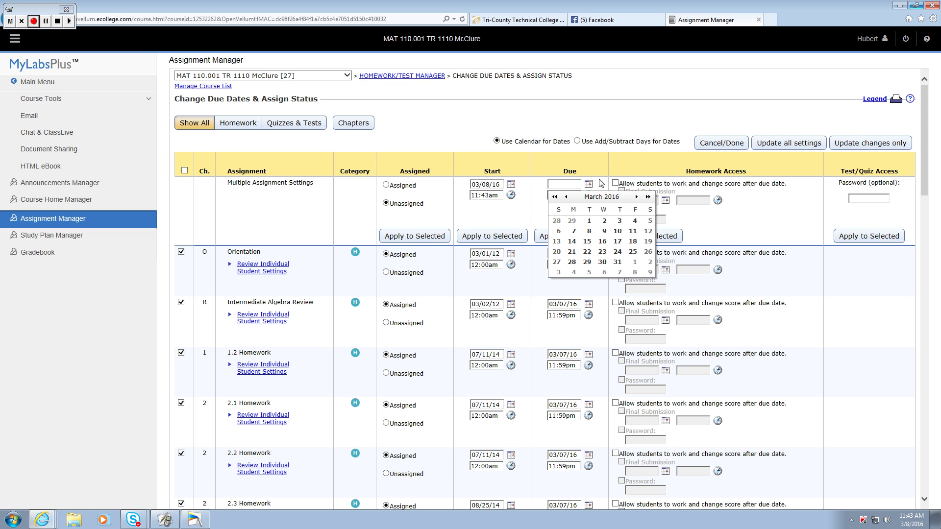
pyautogui.click(571, 242)
pyautogui.click(584, 238)
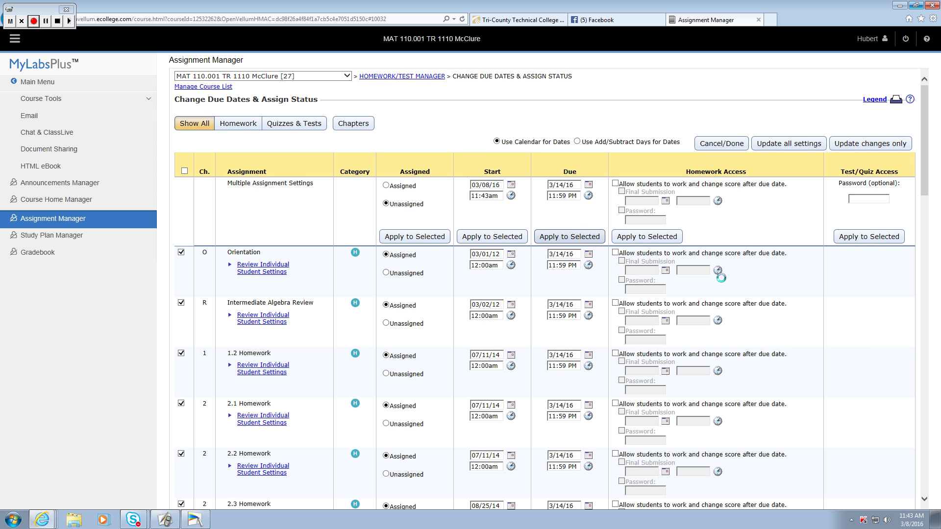
pyautogui.click(844, 146)
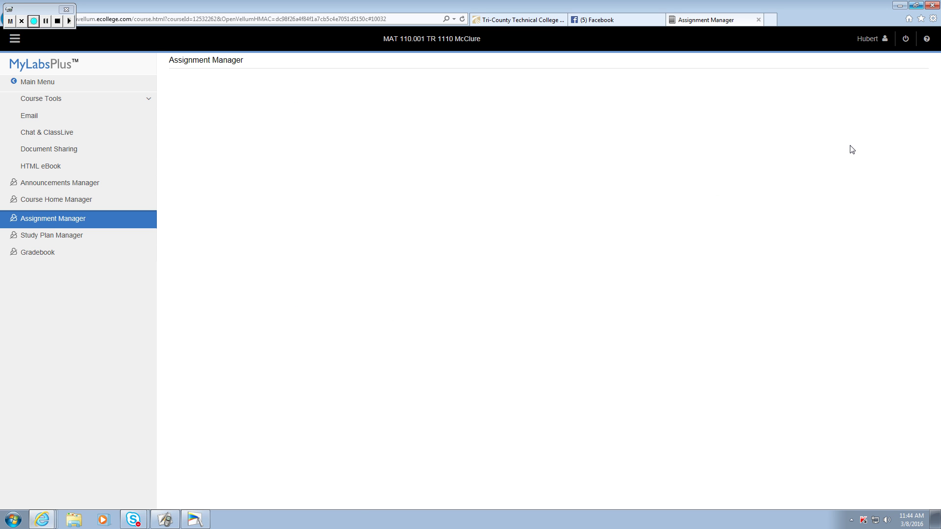
pyautogui.click(513, 296)
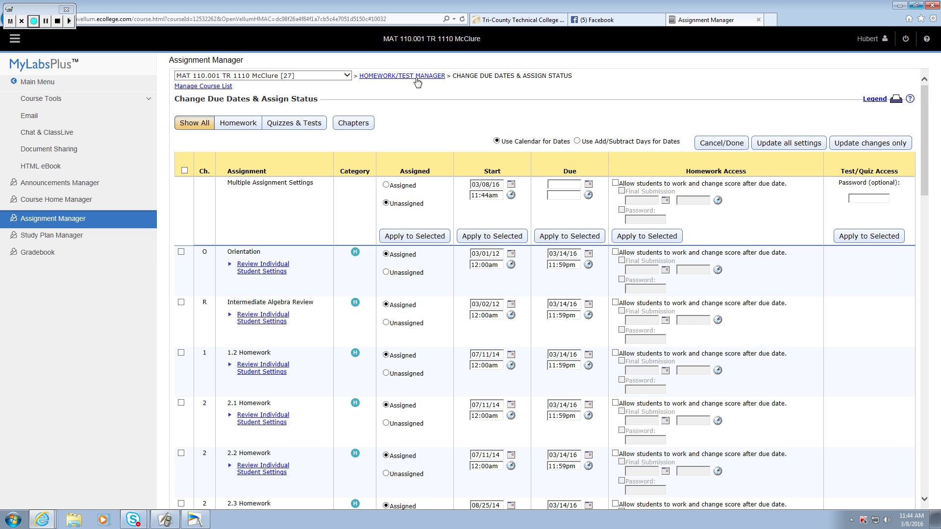
# Step: Review the due dates of the assignments from Orientation through 3.6 Homework
pyautogui.scroll(-7, 473, 122)
pyautogui.scroll(-5, 515, 267)
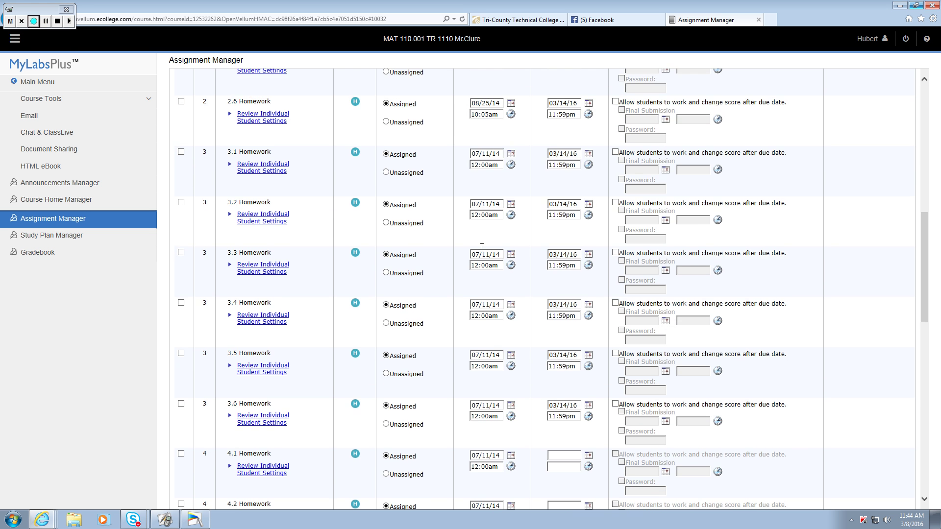
pyautogui.scroll(4, 550, 309)
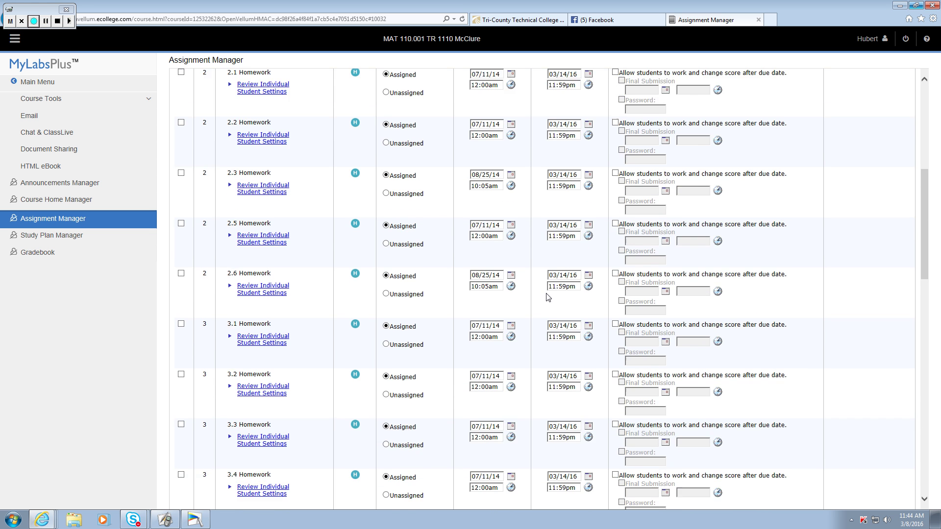
pyautogui.scroll(9, 549, 296)
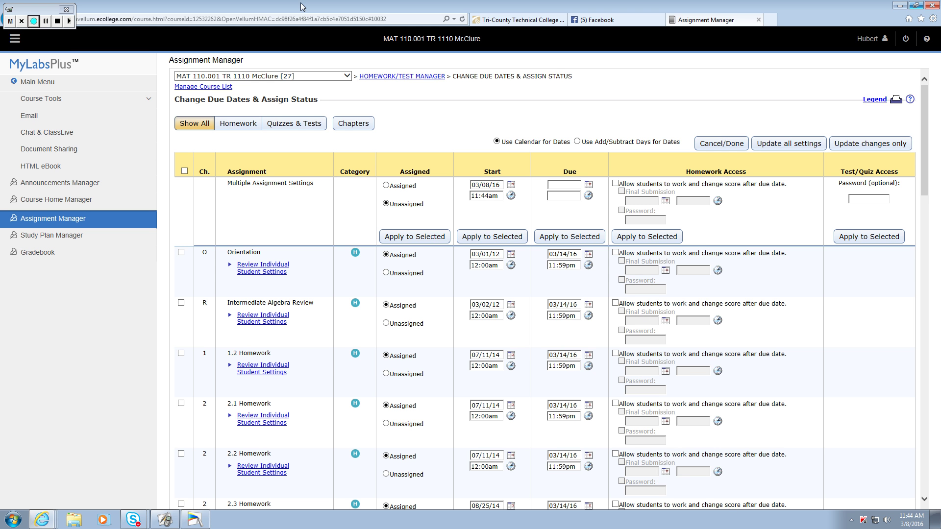
# Step: Dismiss the password-storing prompt on the Facebook page and bring up the Tri-County Technical College login page
pyautogui.click(604, 20)
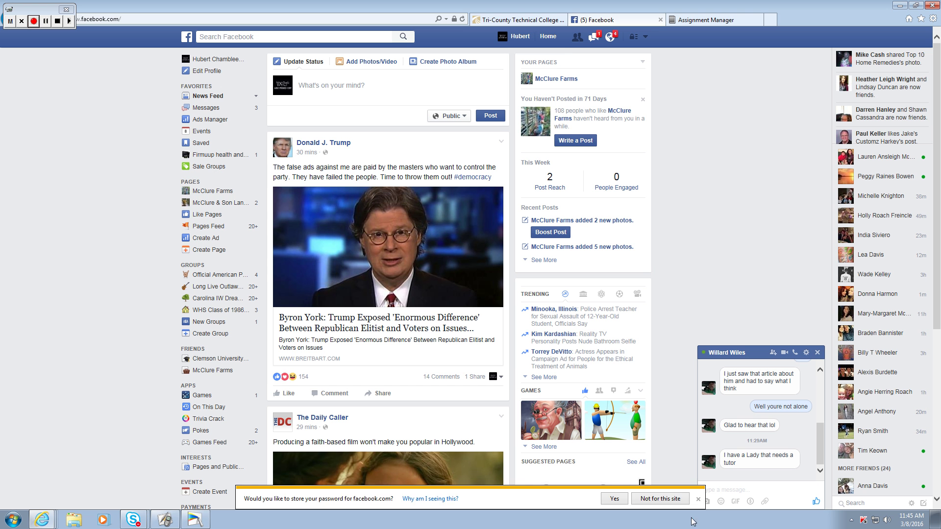
pyautogui.click(698, 499)
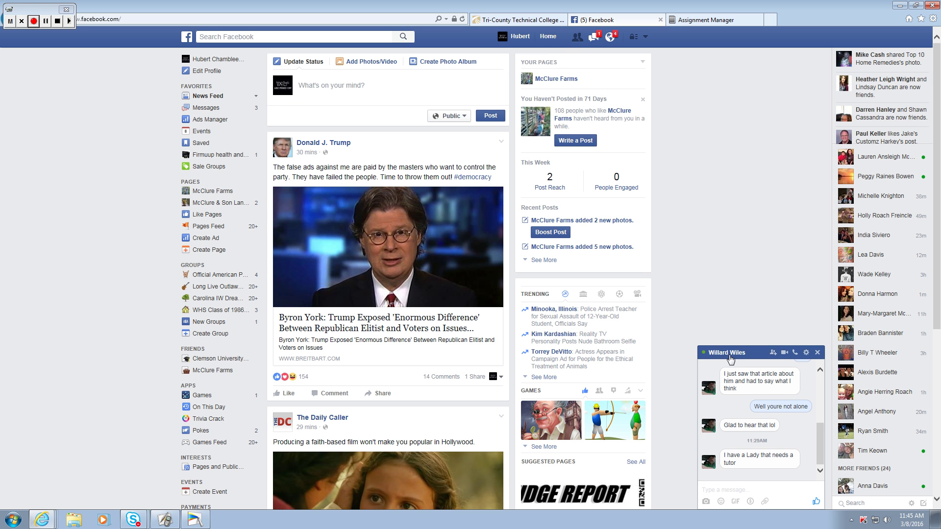
pyautogui.click(516, 19)
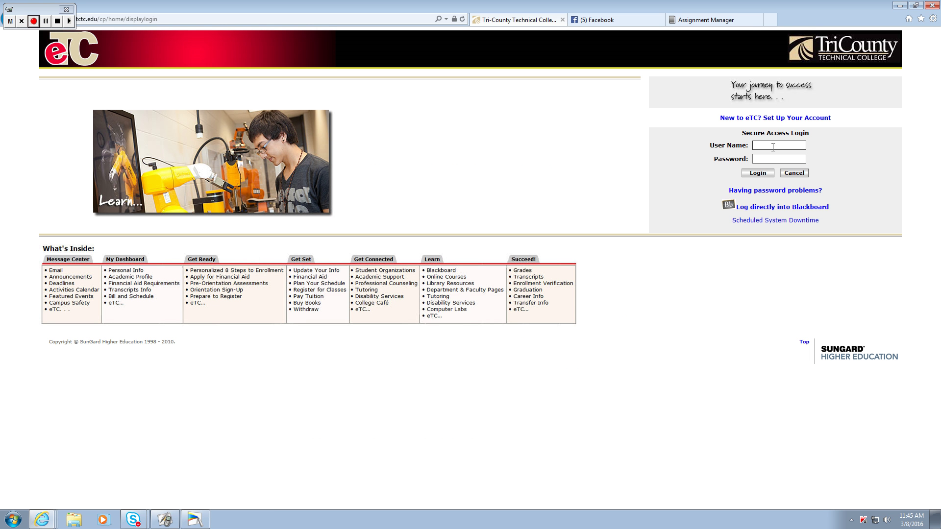
# Step: Minimize the browser and maximize the untitled whiteboard window
pyautogui.click(897, 6)
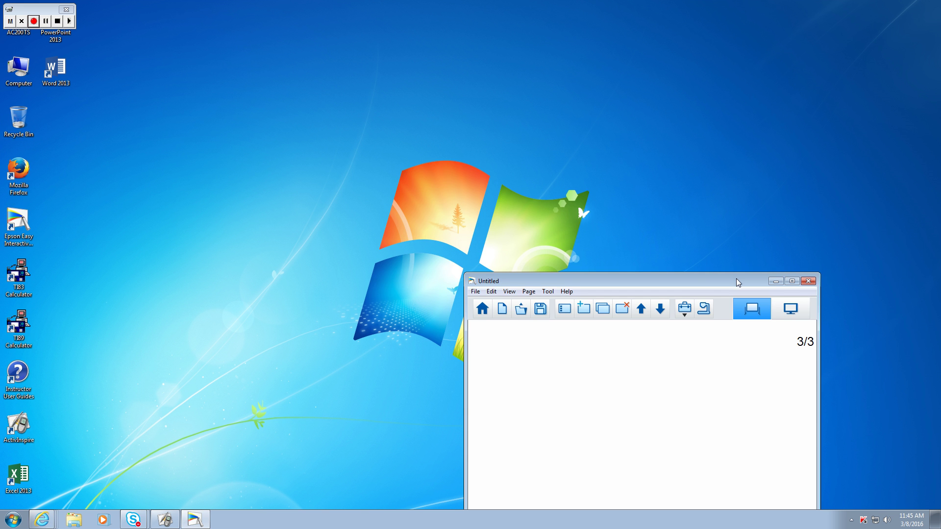
pyautogui.moveTo(736, 281); pyautogui.dragTo(559, 105)
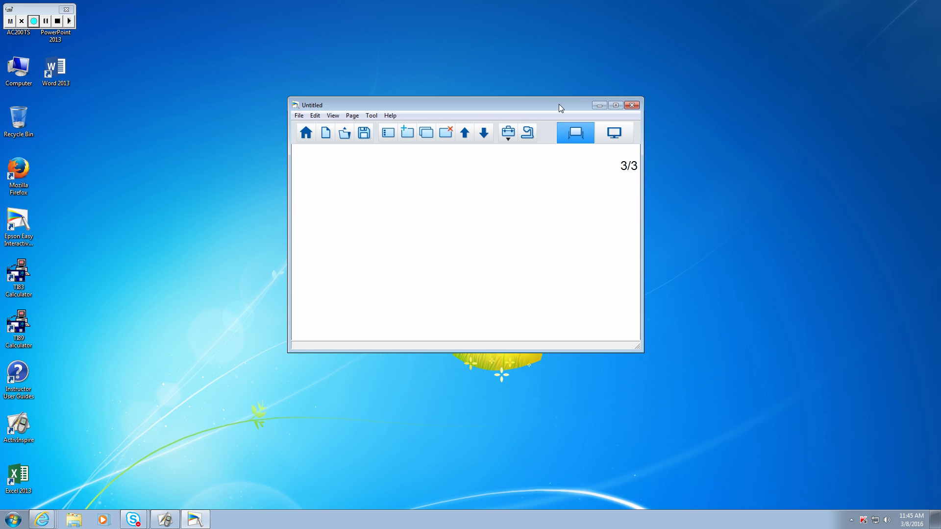
pyautogui.click(617, 105)
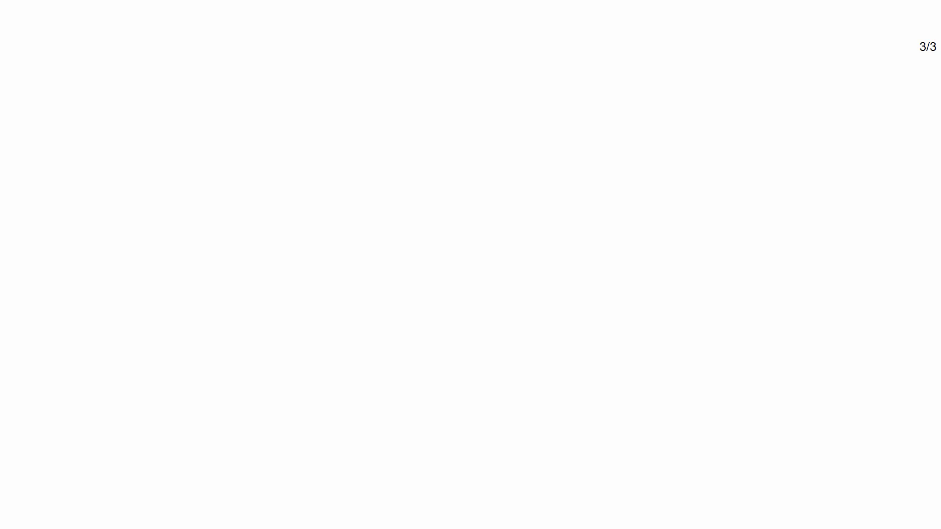